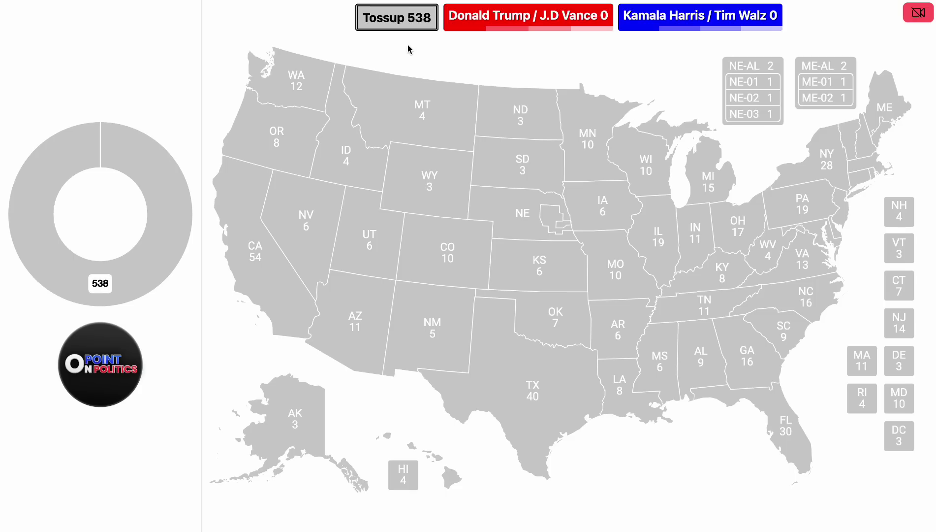
- Mark Utah, Idaho, Montana, Wyoming, North Dakota and South Dakota as safe for the Trump/Vance ticket
left_click(492, 22)
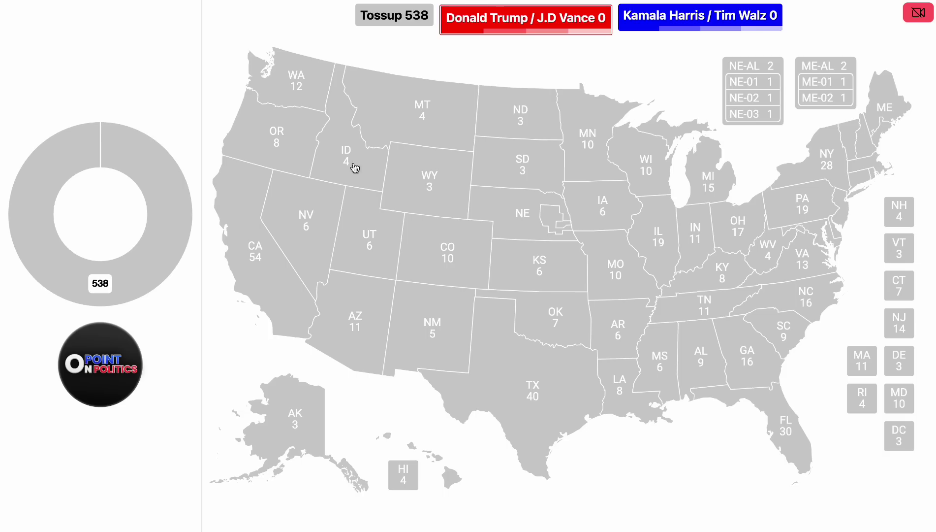
left_click(359, 213)
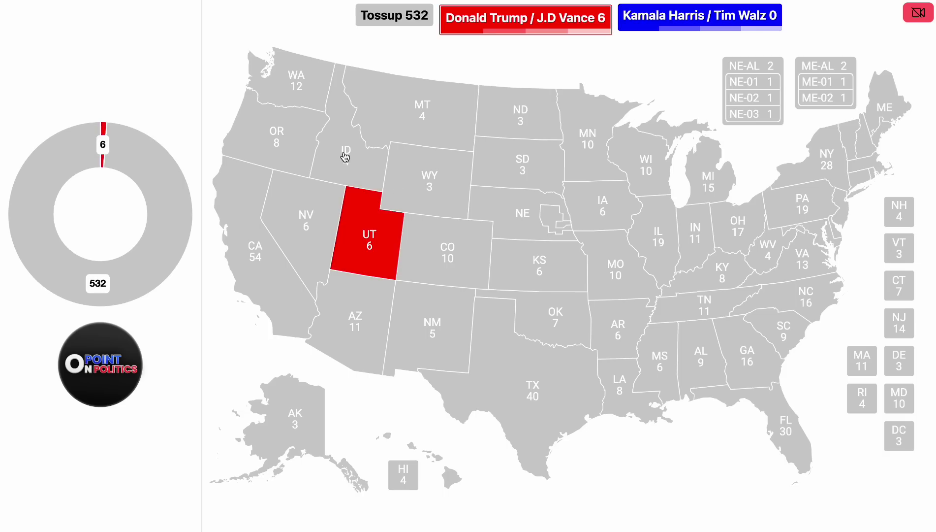
left_click(345, 157)
left_click(404, 142)
left_click(433, 166)
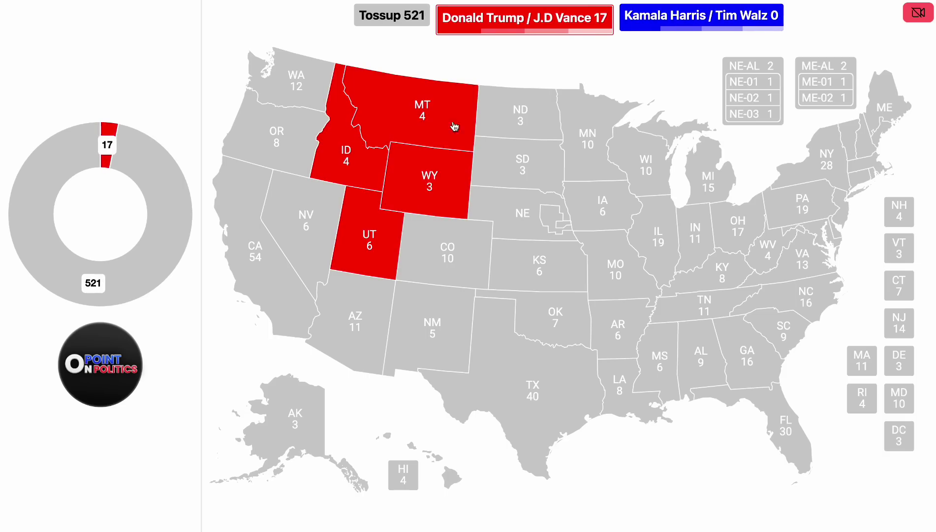
left_click(516, 117)
left_click(531, 174)
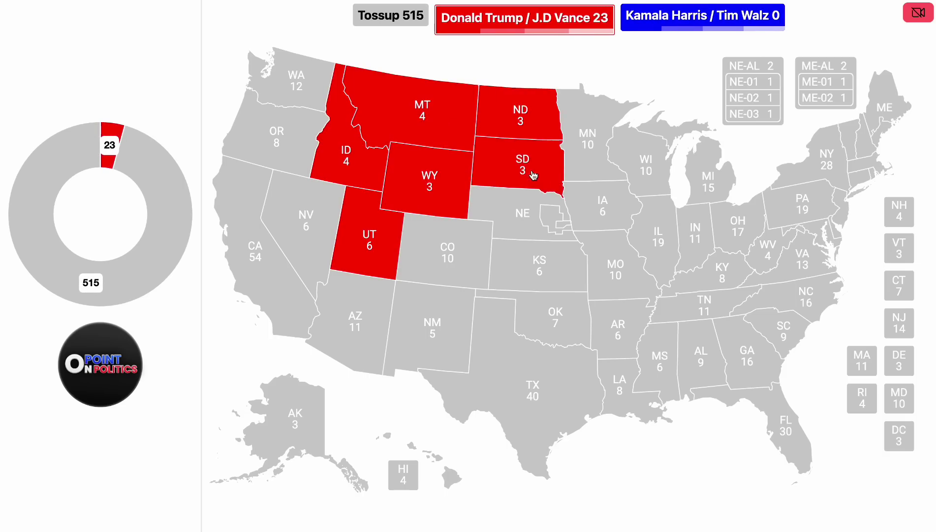
- Assign Nebraska statewide, NE-01, NE-03, Kansas, Oklahoma, Arkansas and Louisiana as safe for Trump/Vance
left_click(529, 214)
left_click(552, 216)
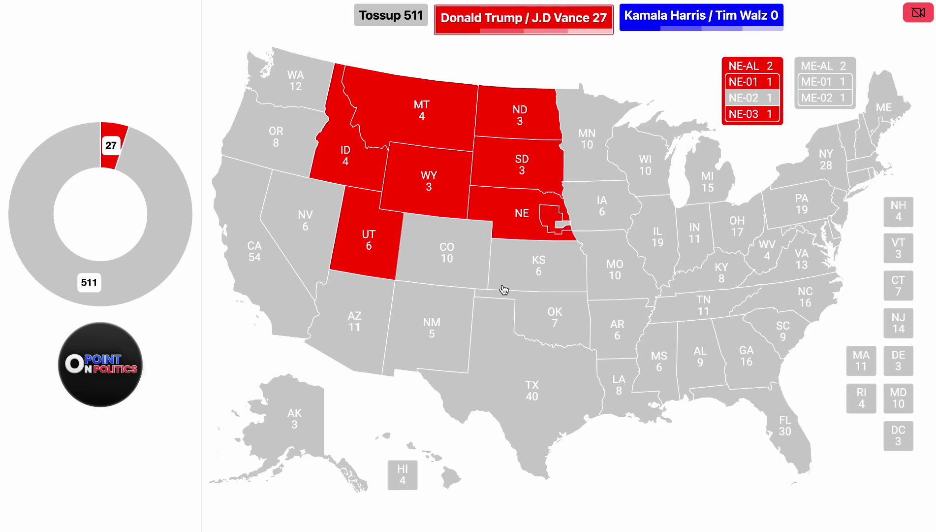
left_click(539, 265)
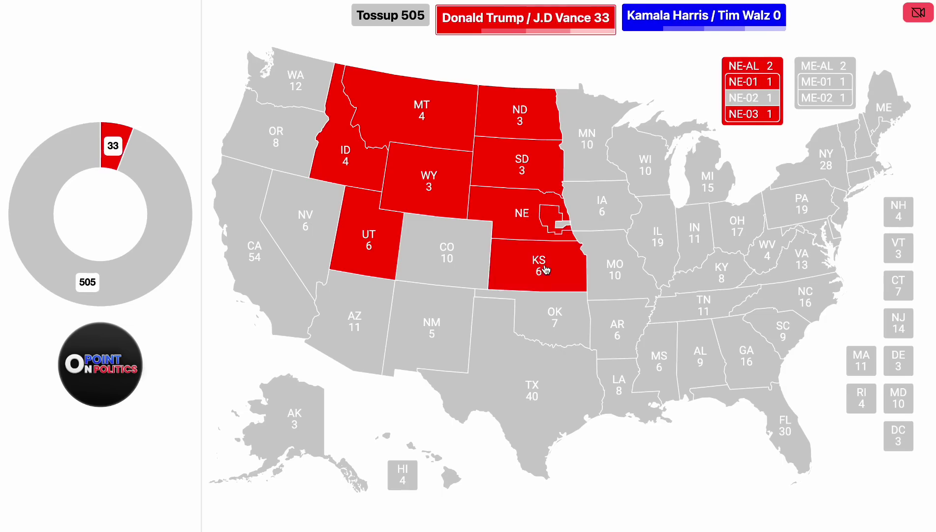
left_click(560, 317)
left_click(625, 357)
left_click(621, 369)
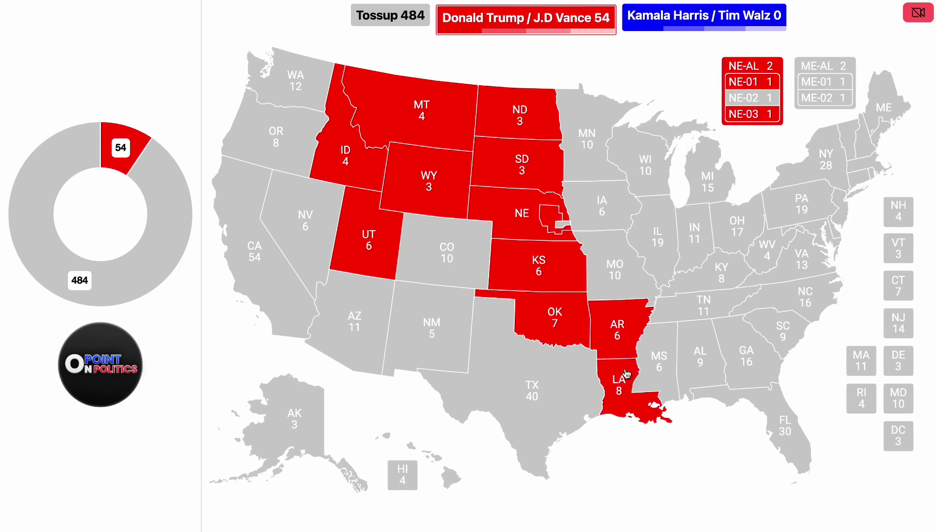
- Assign Mississippi, Alabama, Tennessee, Kentucky, Indiana, West Virginia, Missouri and South Carolina as safe for Trump/Vance
left_click(650, 359)
left_click(690, 331)
left_click(694, 319)
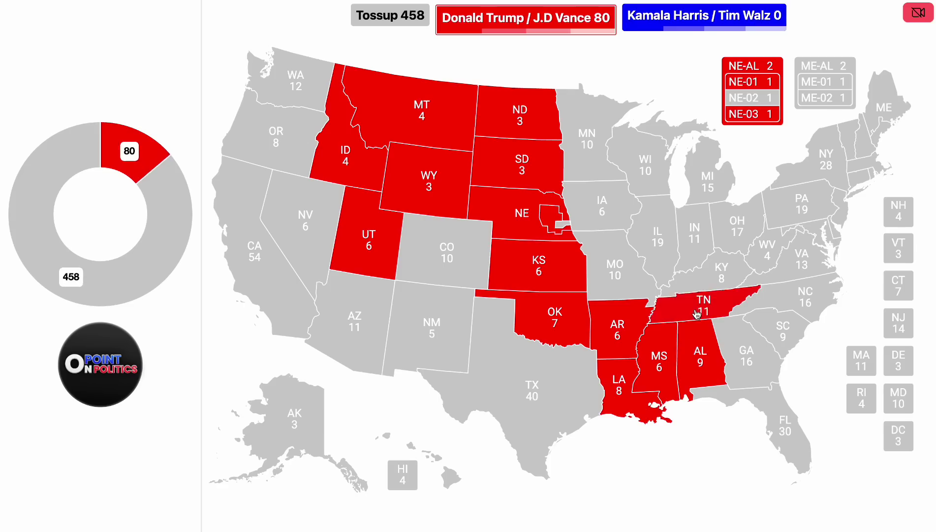
left_click(717, 275)
left_click(704, 243)
left_click(753, 264)
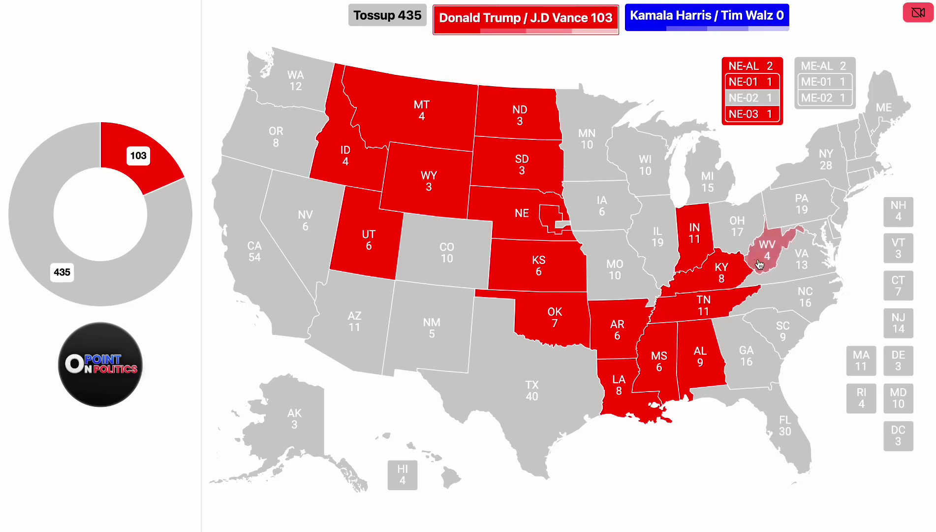
left_click(613, 295)
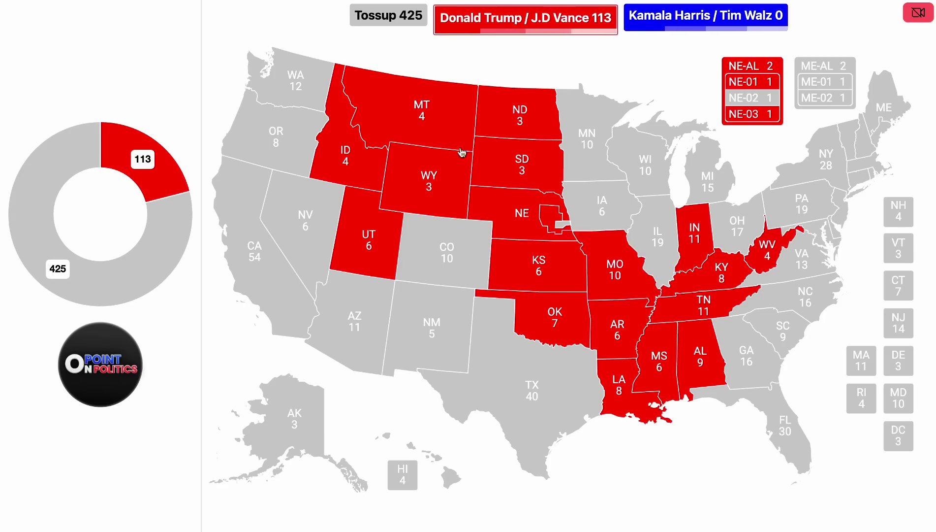
left_click(794, 340)
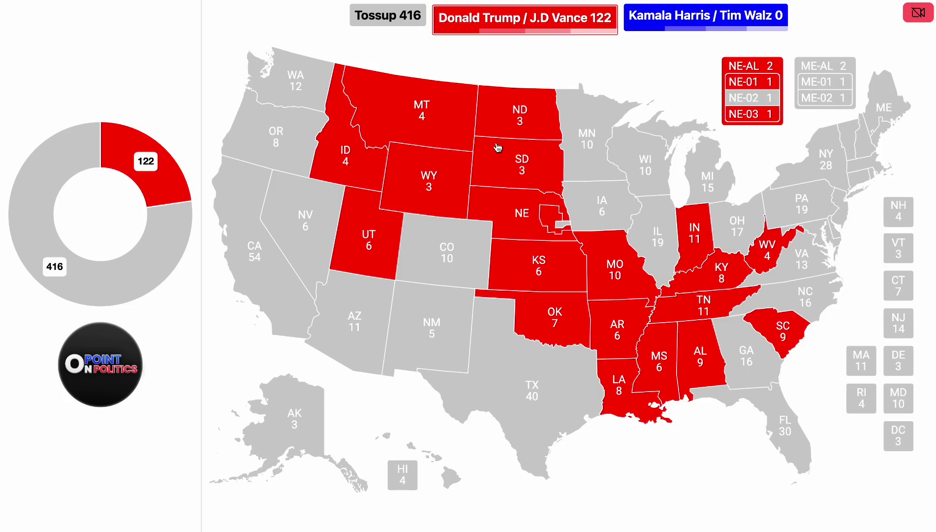
- Mark Washington, California and Hawaii as safe for the Harris/Walz ticket
left_click(660, 30)
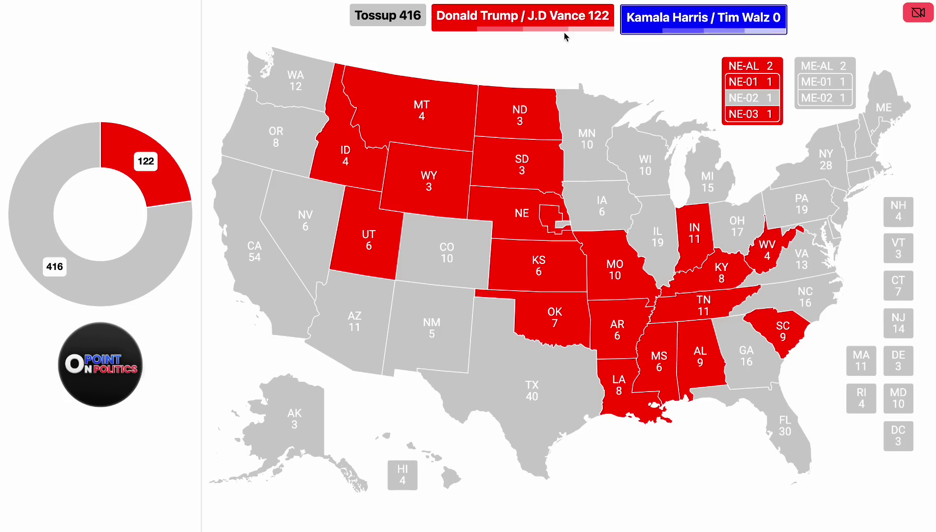
left_click(284, 86)
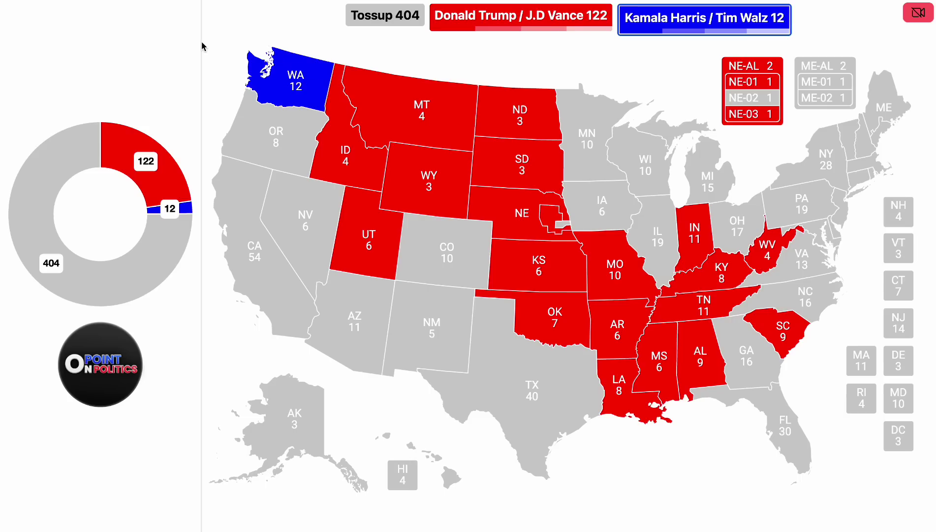
left_click(236, 207)
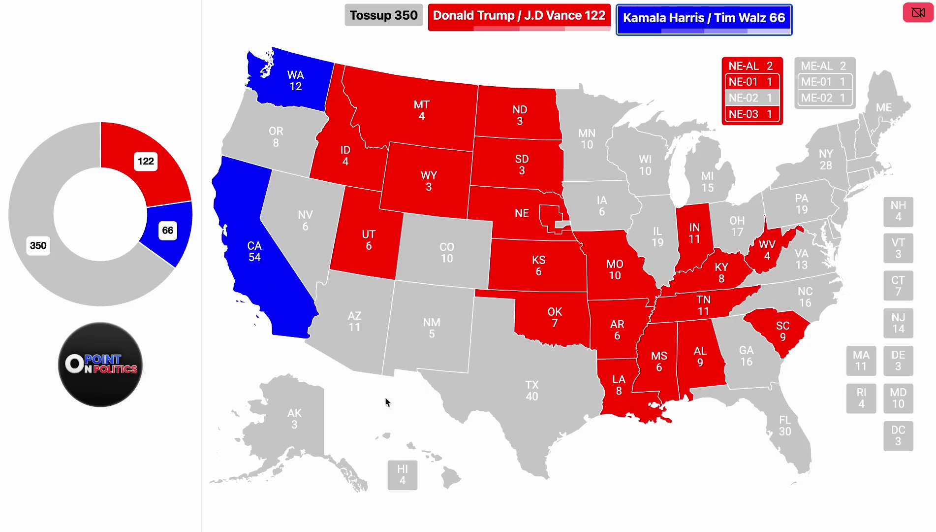
left_click(450, 478)
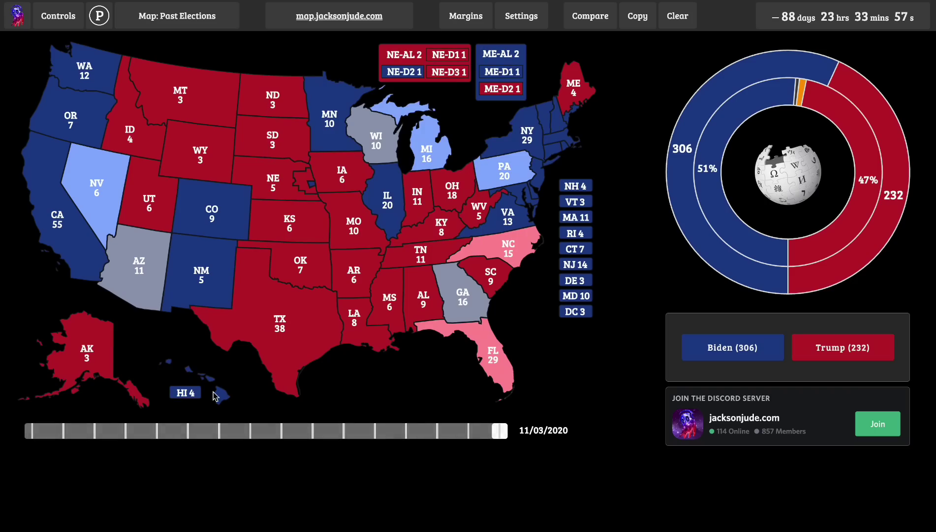
- Switch to the map.jacksonjude.com past elections map and compare Hawaii's presidential results in 2020 and 2008, returning to 2020
mouse_move(220, 396)
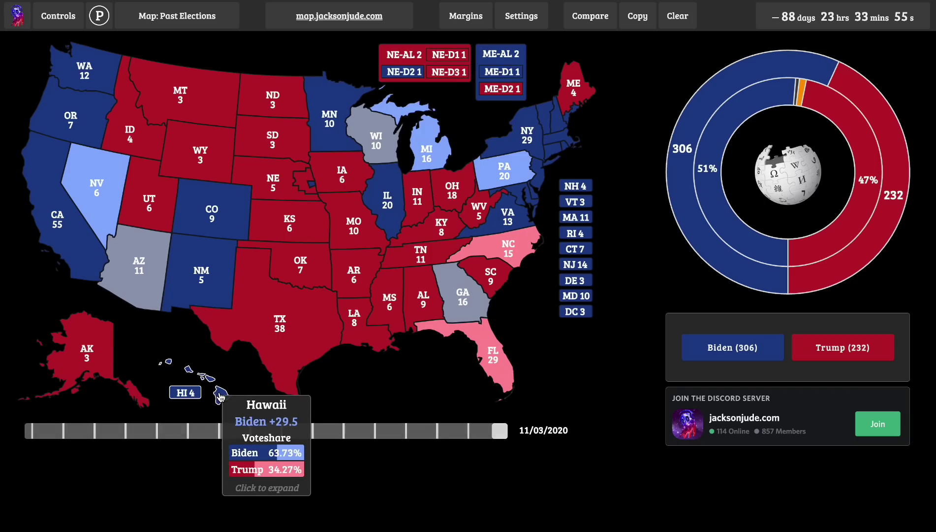
left_click(420, 429)
mouse_move(223, 400)
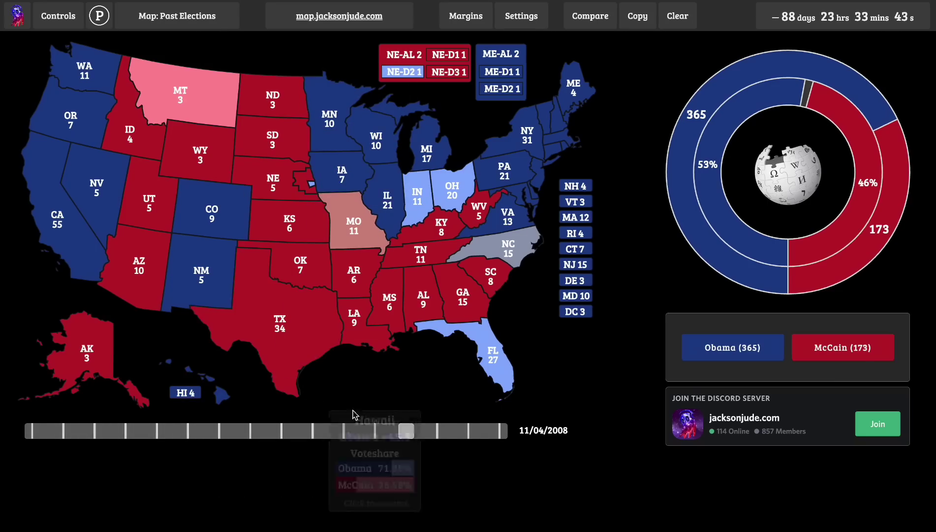
left_click_drag(412, 431, 500, 431)
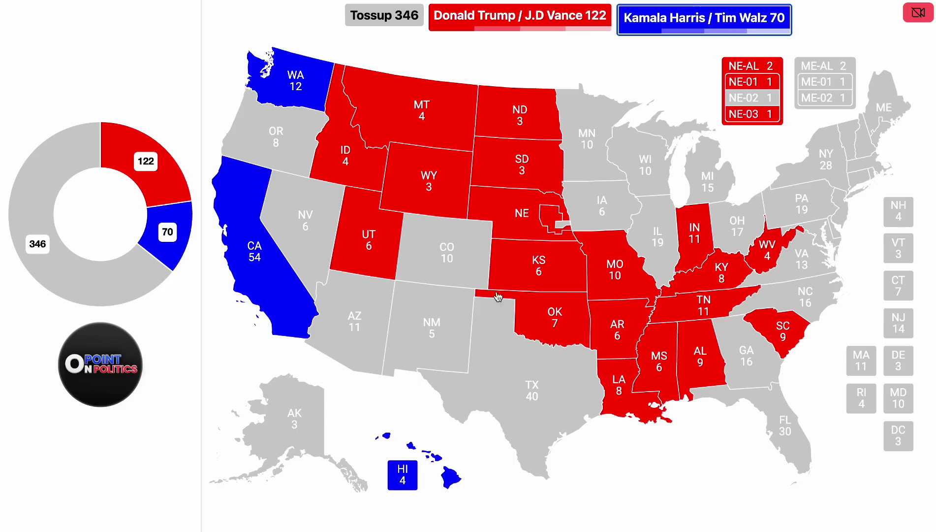
- Back on the prediction map, mark New York, ME-01, Vermont, Massachusetts, Maryland, DC, Rhode Island and Connecticut as safe for Harris/Walz
left_click(831, 160)
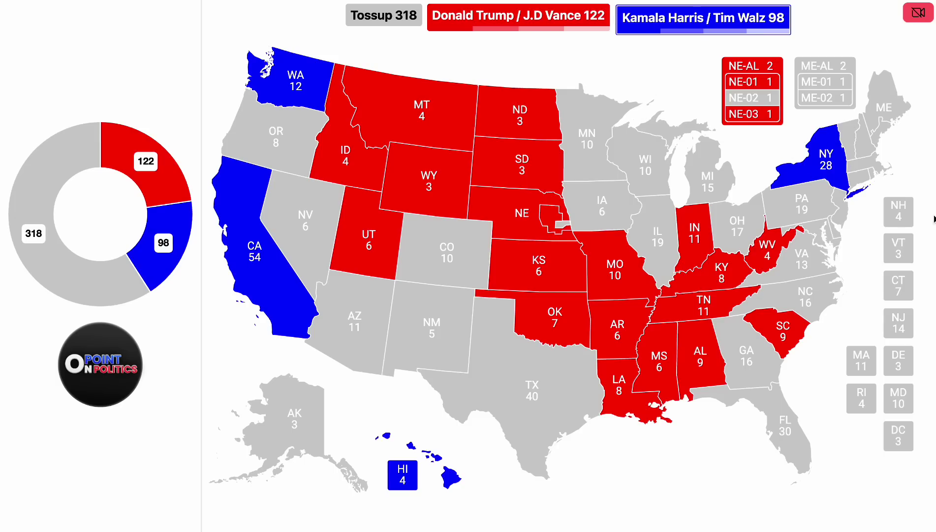
left_click(820, 84)
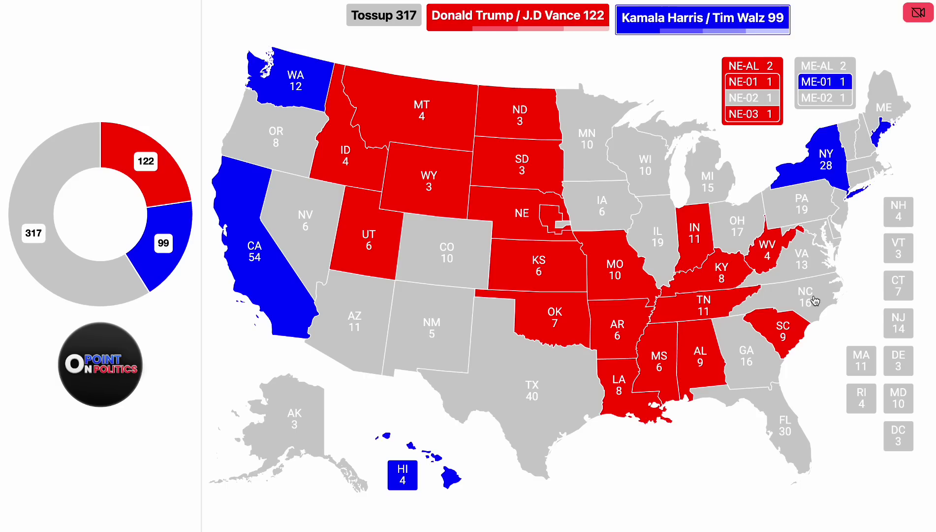
left_click(897, 244)
left_click(863, 363)
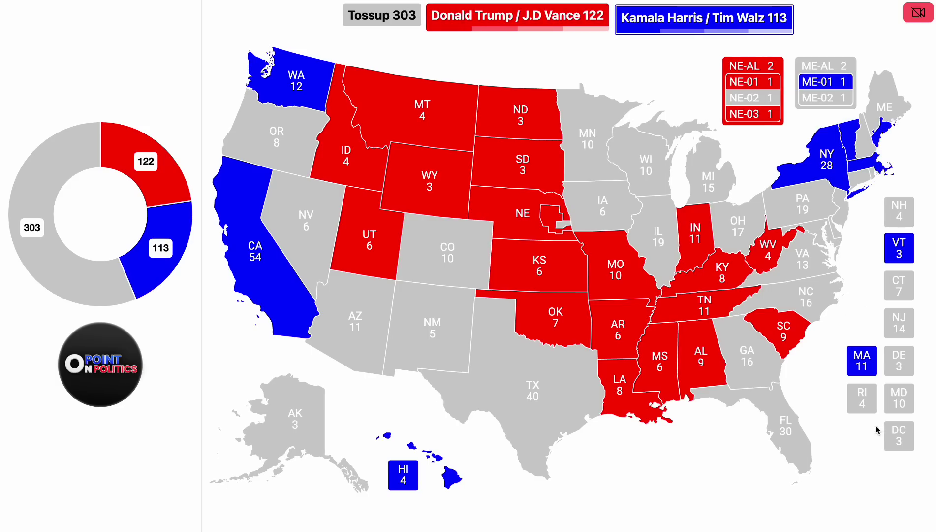
left_click(899, 401)
left_click(899, 435)
left_click(862, 398)
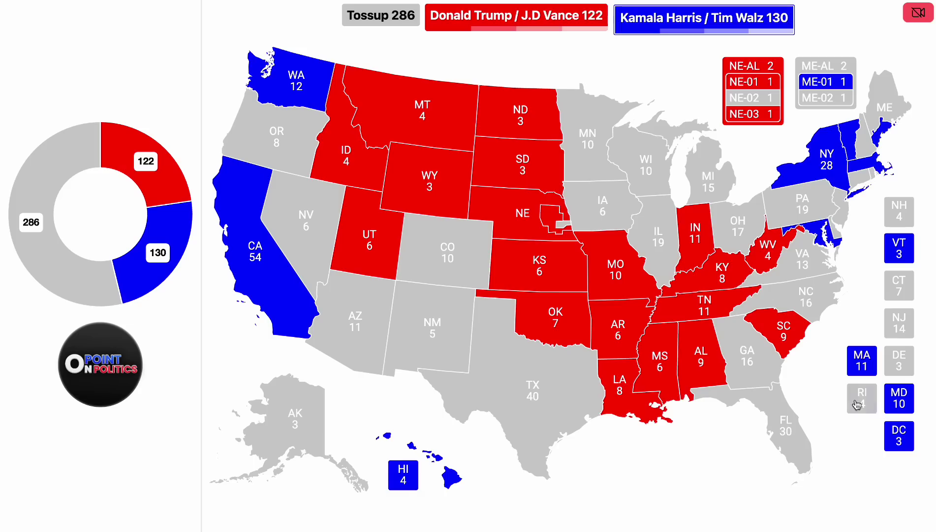
left_click(905, 290)
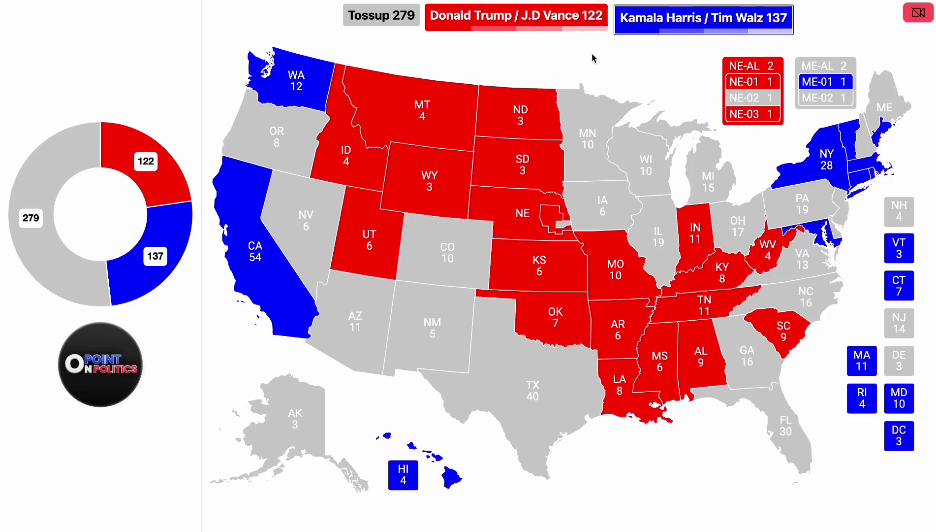
- Mark Alaska as likely for the Trump/Vance ticket
left_click(568, 16)
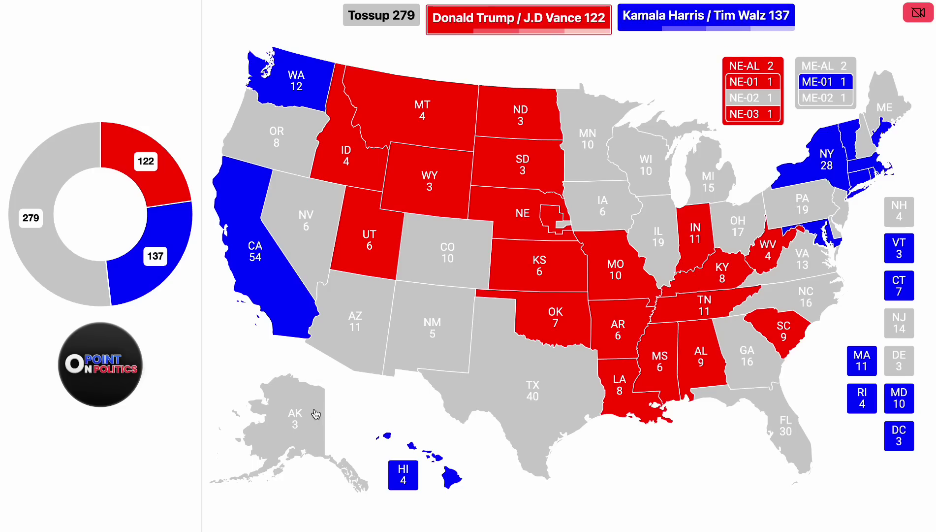
left_click(291, 404)
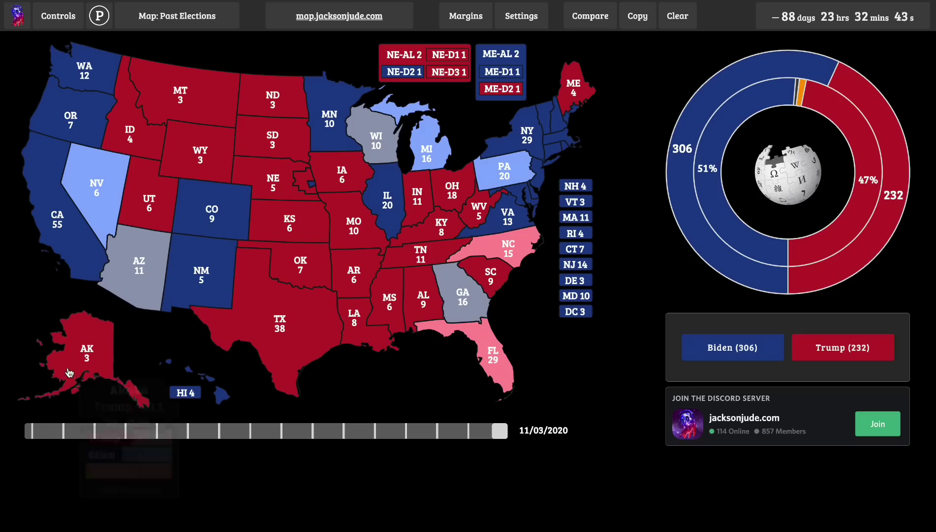
- On the map.jacksonjude.com past elections map, check Alaska's 2016 presidential result against 2020 and return to the 2020 election
left_click_drag(500, 430, 462, 433)
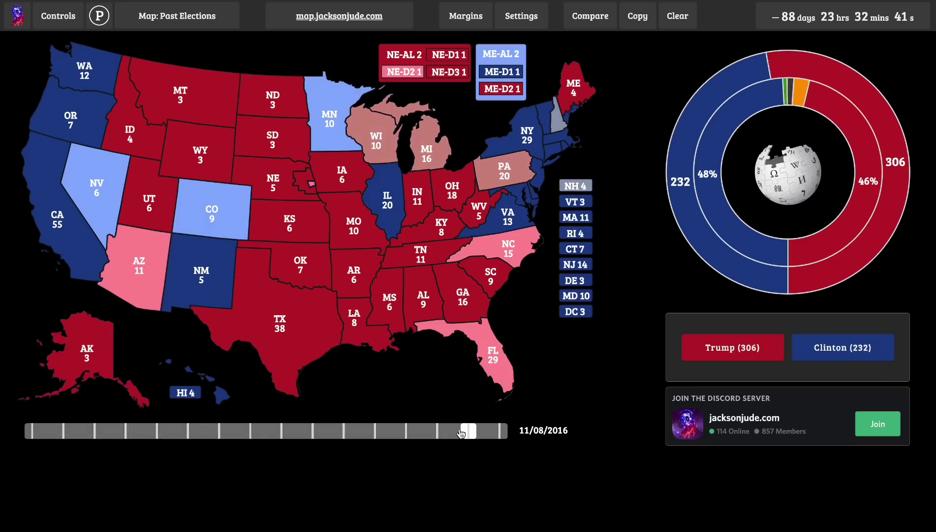
mouse_move(81, 356)
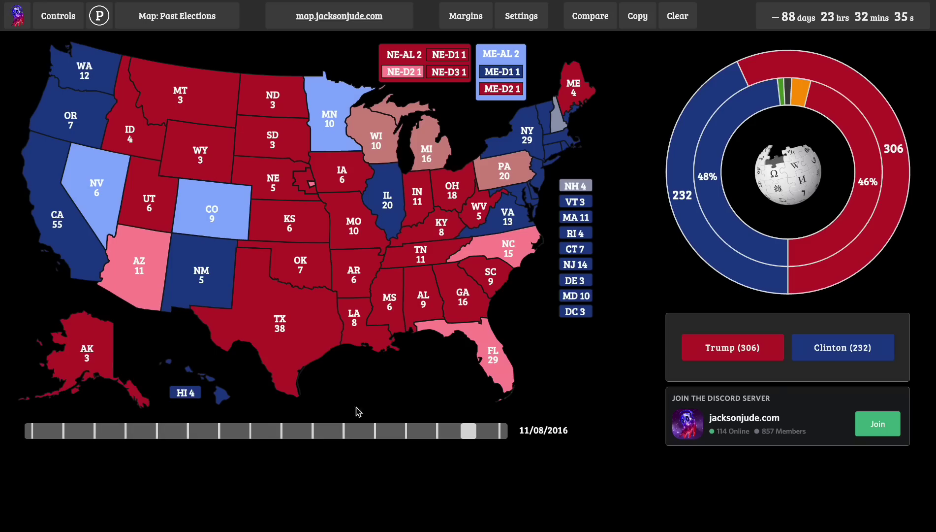
left_click_drag(469, 430, 496, 430)
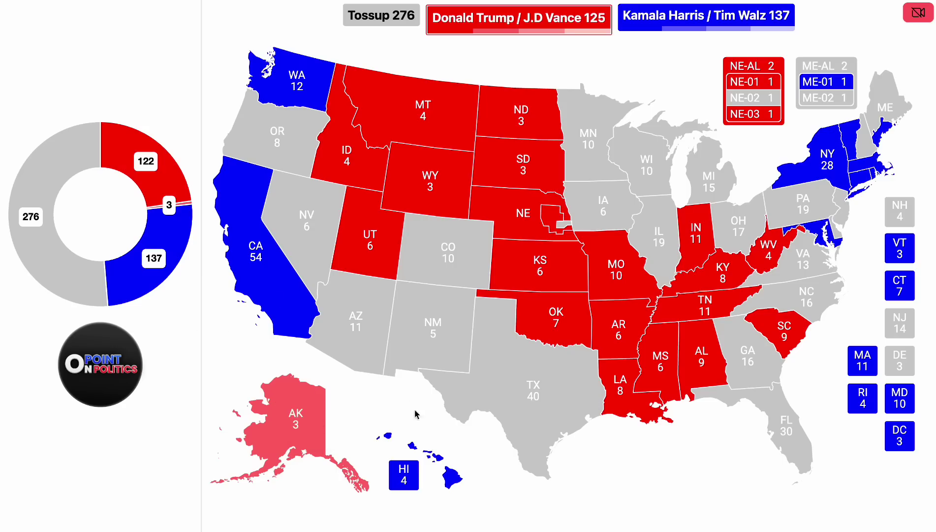
- Back on the prediction map, mark Texas, Florida, Iowa and Ohio as likely for Trump/Vance
left_click(496, 380)
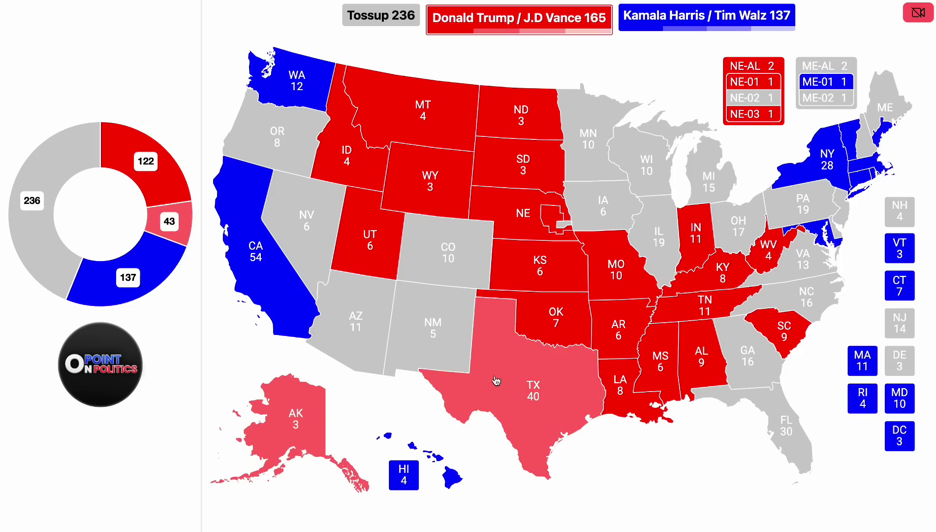
left_click(790, 415)
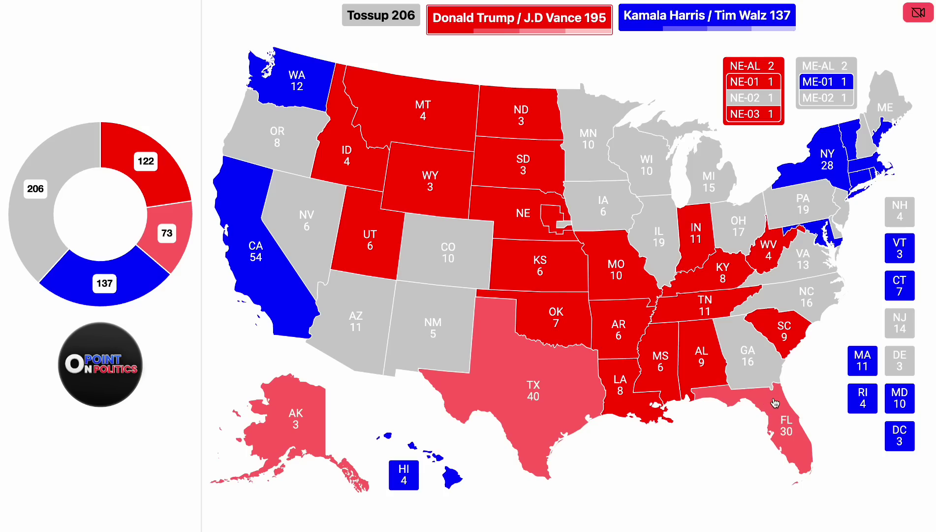
scroll(776, 404, "down", 1)
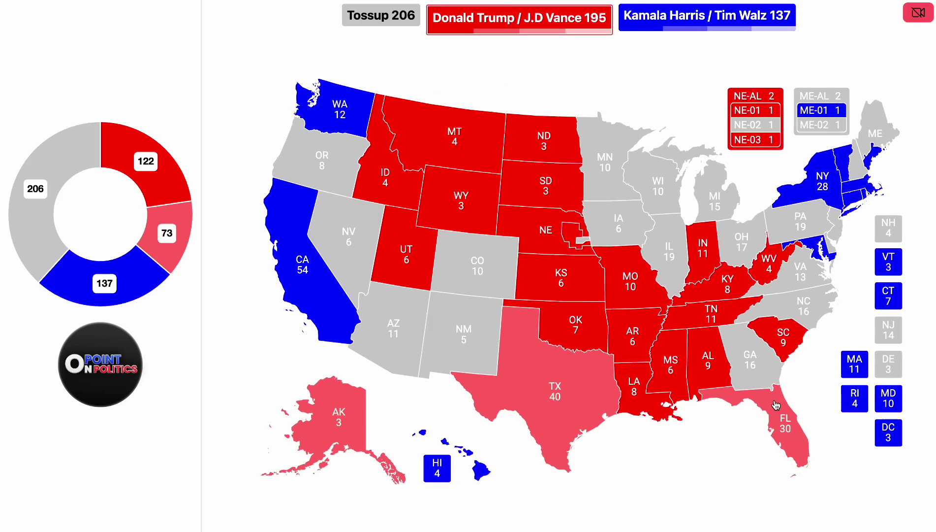
scroll(766, 400, "up", 1)
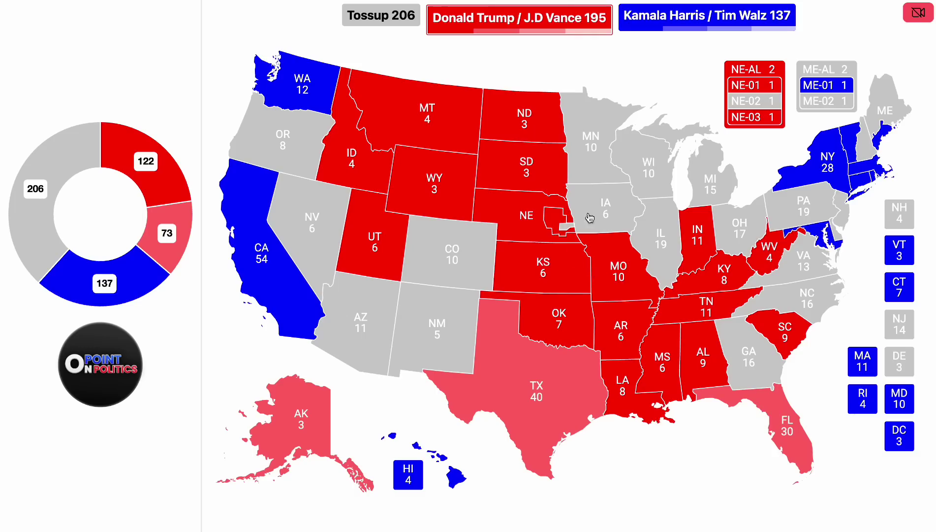
left_click(598, 201)
left_click(716, 220)
left_click(716, 220)
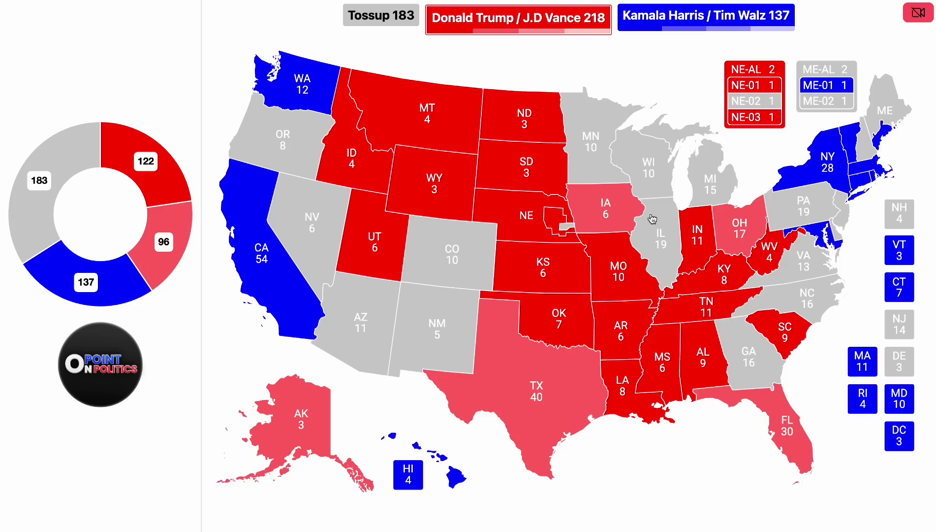
left_click(803, 295)
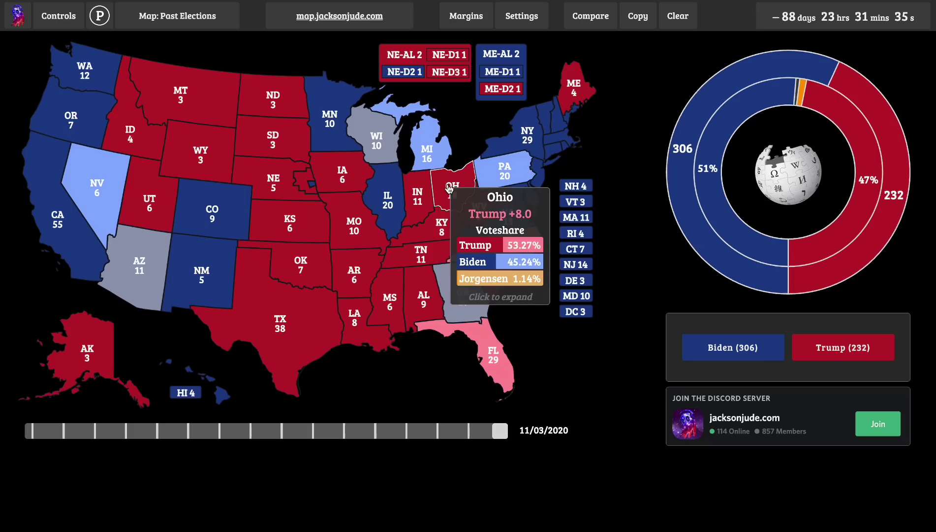
- Switch to the map.jacksonjude.com past elections map and set the Safe margin threshold to 15
mouse_move(472, 19)
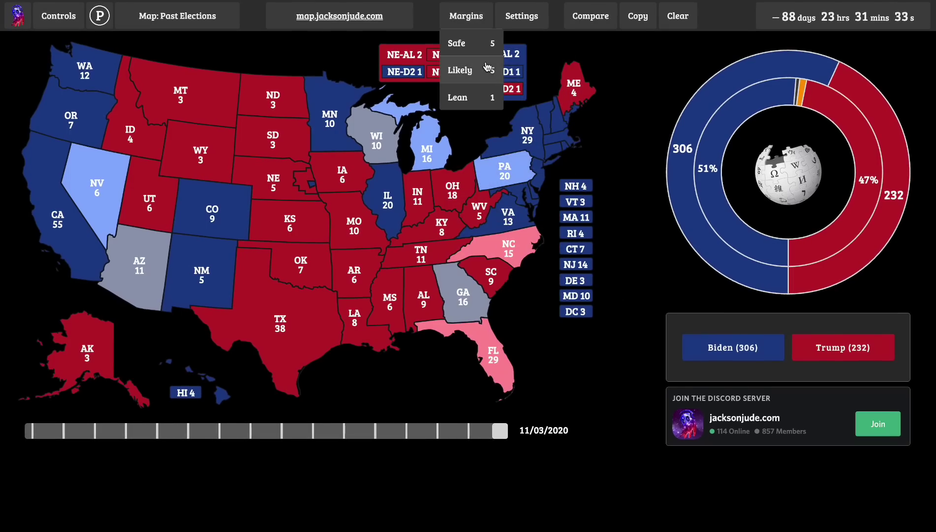
left_click(491, 43)
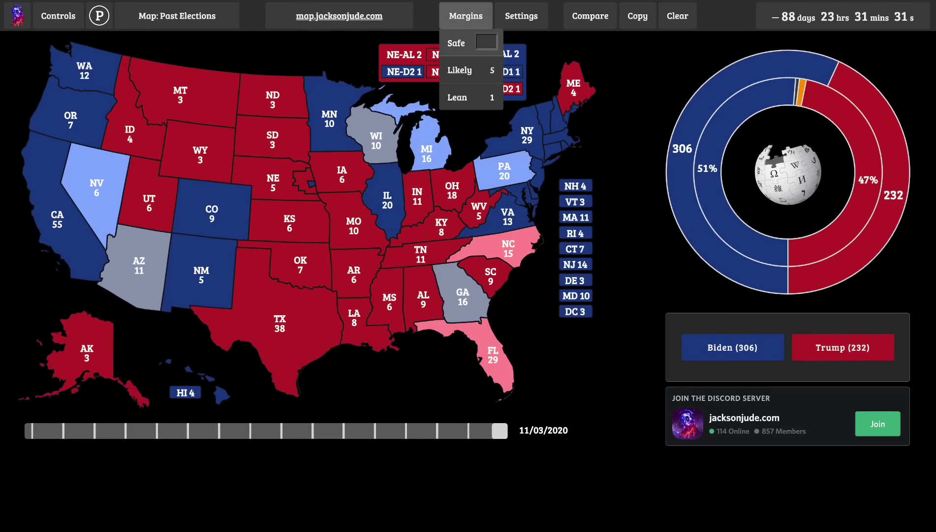
type("15")
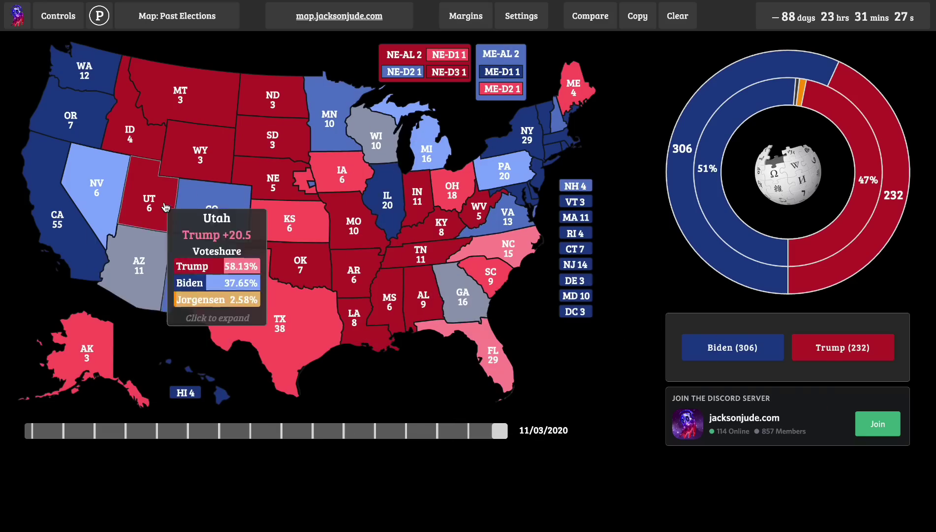
mouse_move(466, 16)
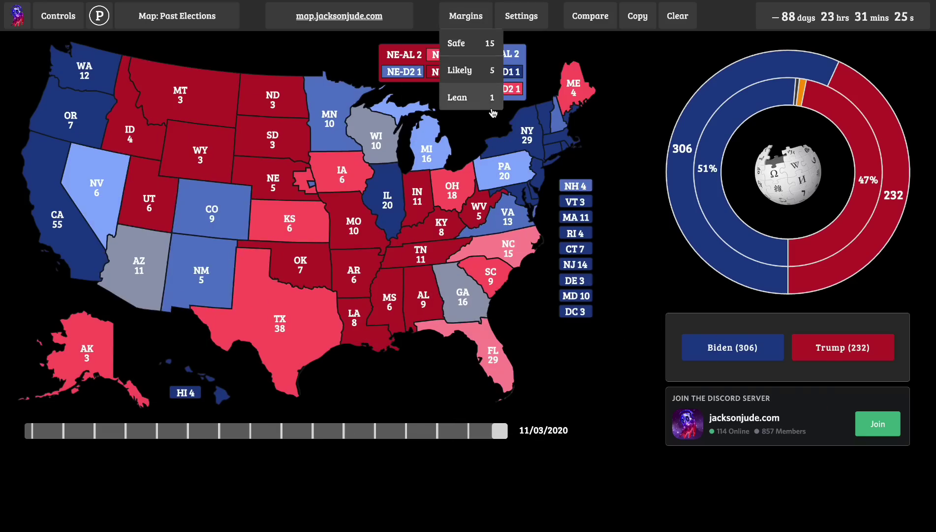